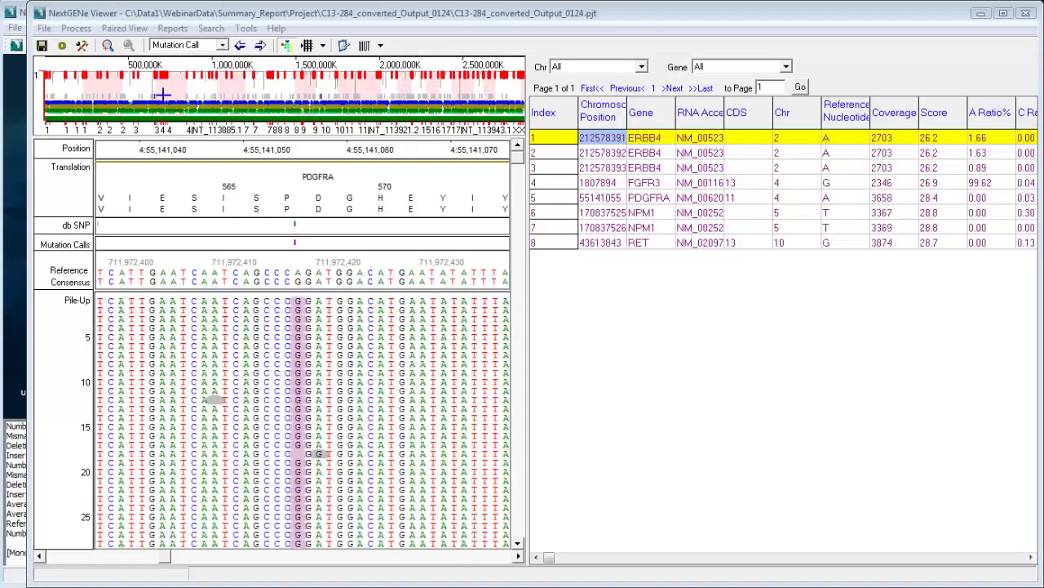
# Look through the Reports list for the Summary Report entry and close it without choosing anything
pyautogui.click(171, 29)
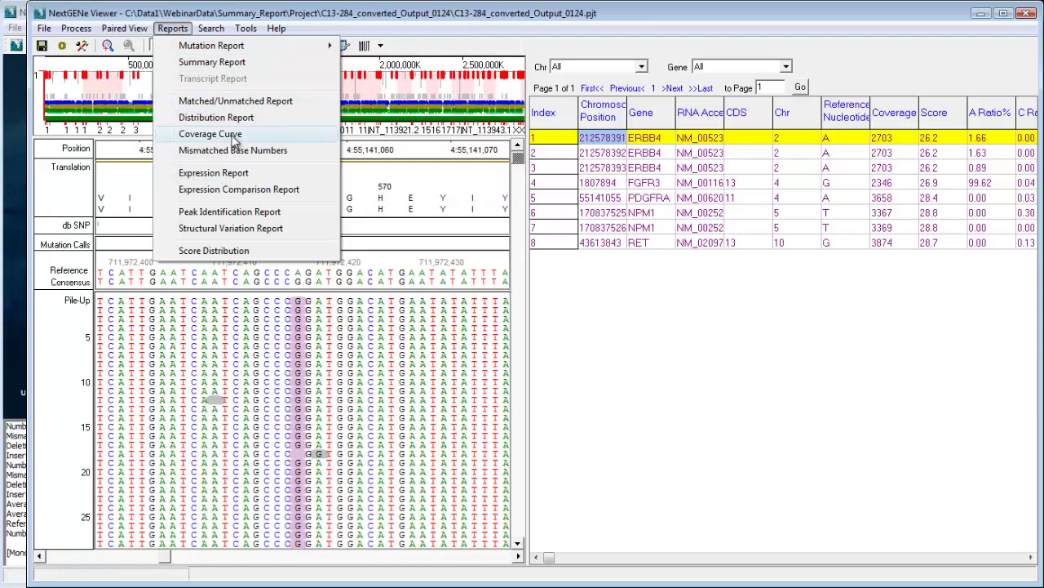
pyautogui.click(356, 18)
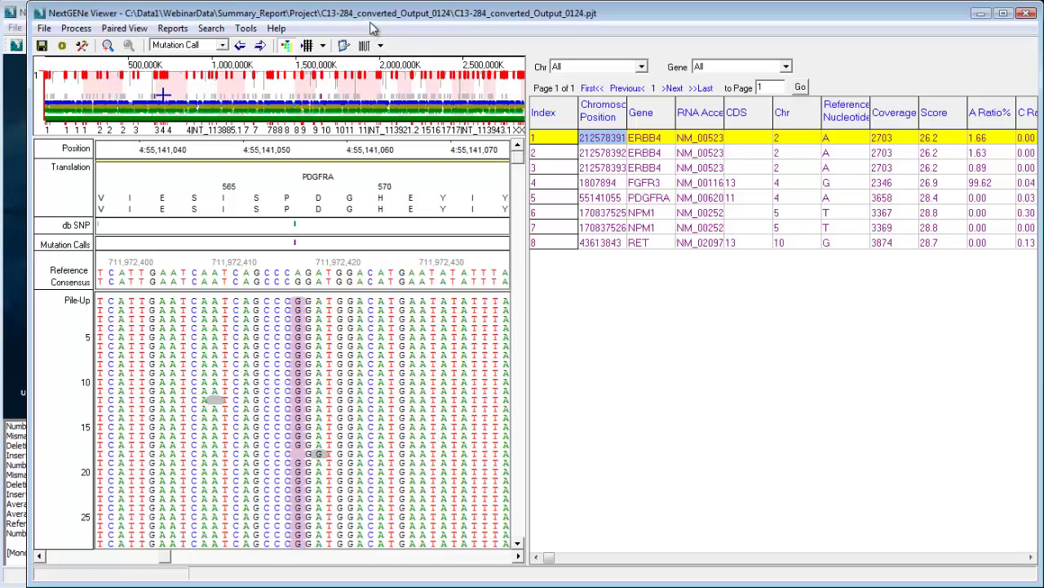
pyautogui.click(172, 28)
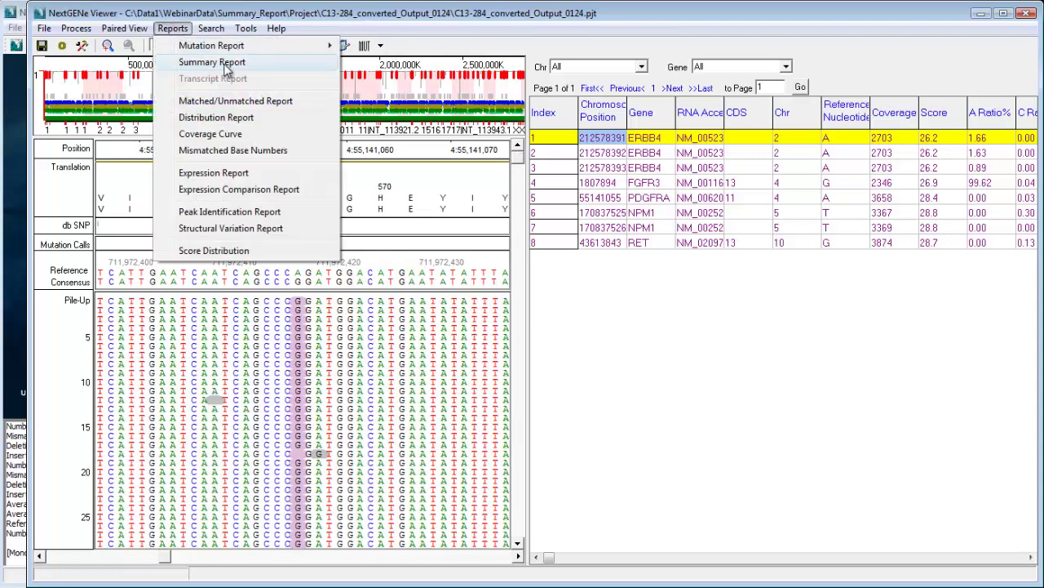
pyautogui.click(277, 29)
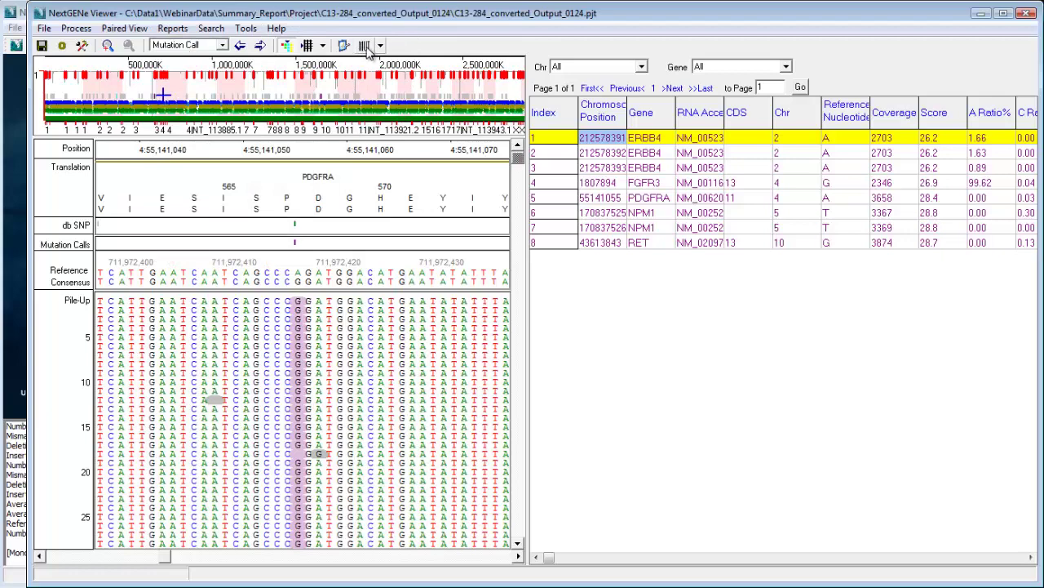
# Show the summary report in the right pane and widen the header's field-name column
pyautogui.click(369, 49)
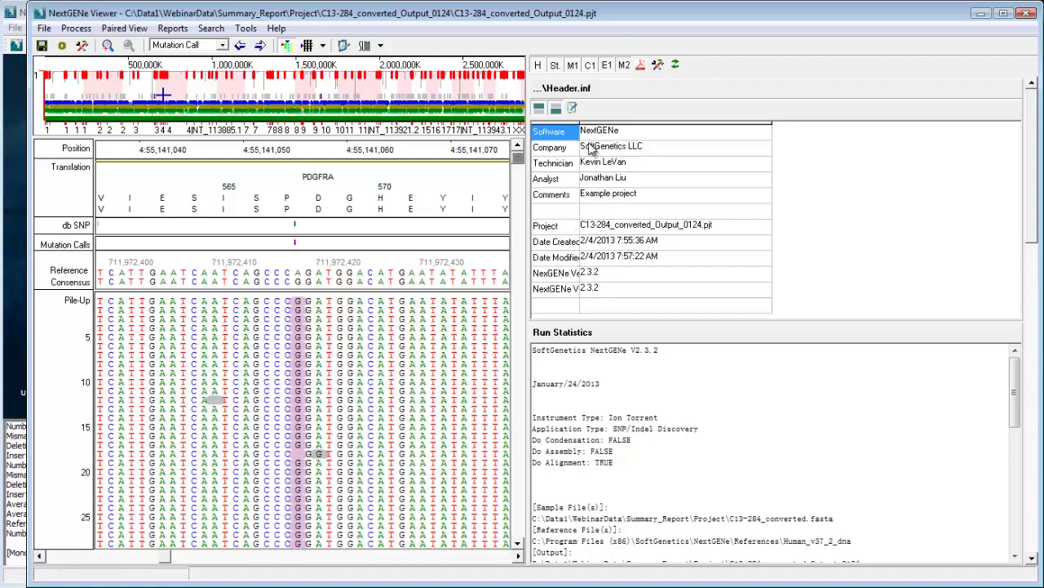
pyautogui.moveTo(579, 122); pyautogui.dragTo(668, 124)
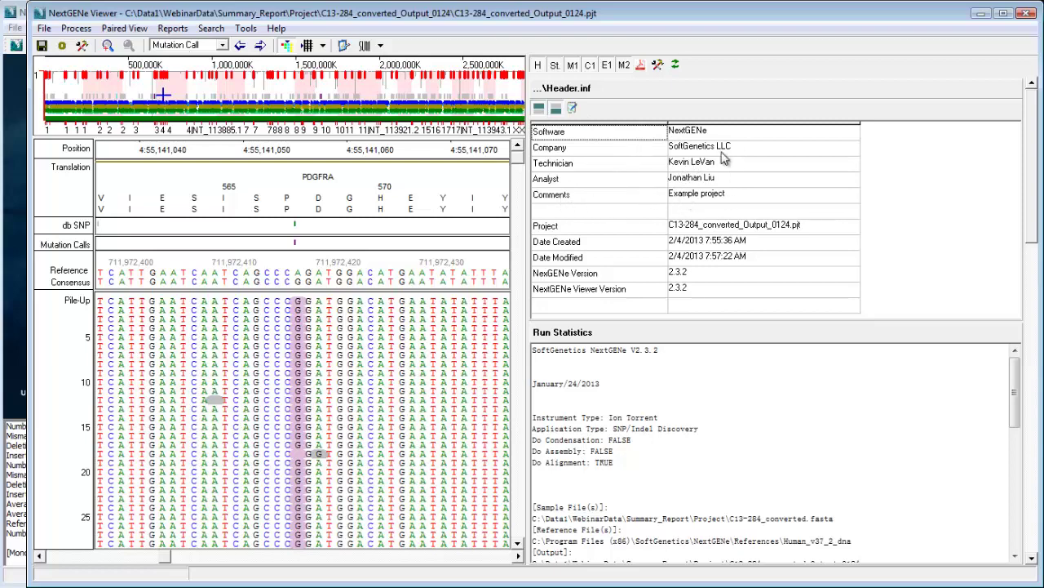
# Open the header editor, view the Comments row's row options, and cancel without changes
pyautogui.click(574, 110)
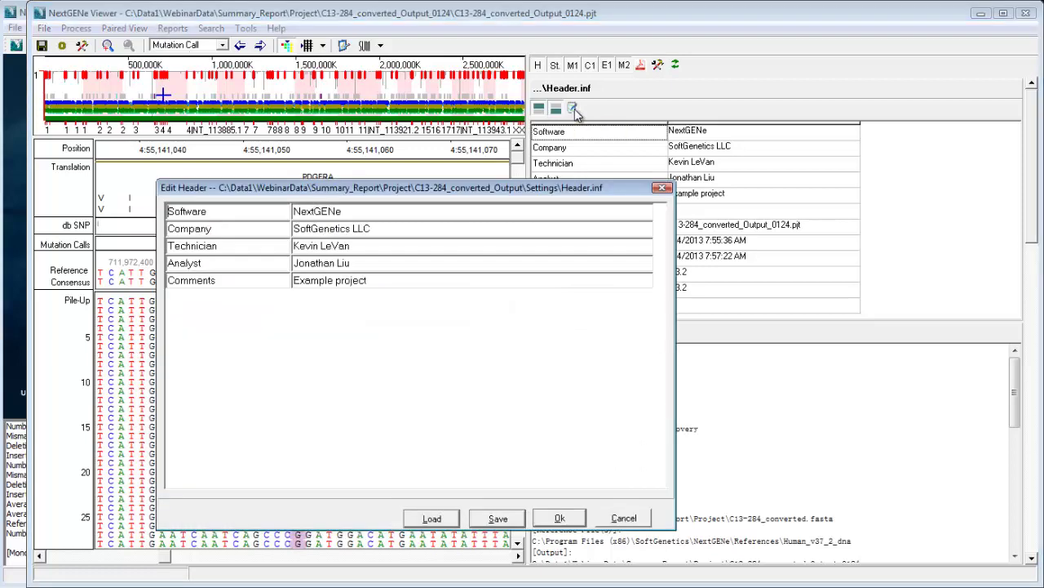
pyautogui.rightClick(271, 281)
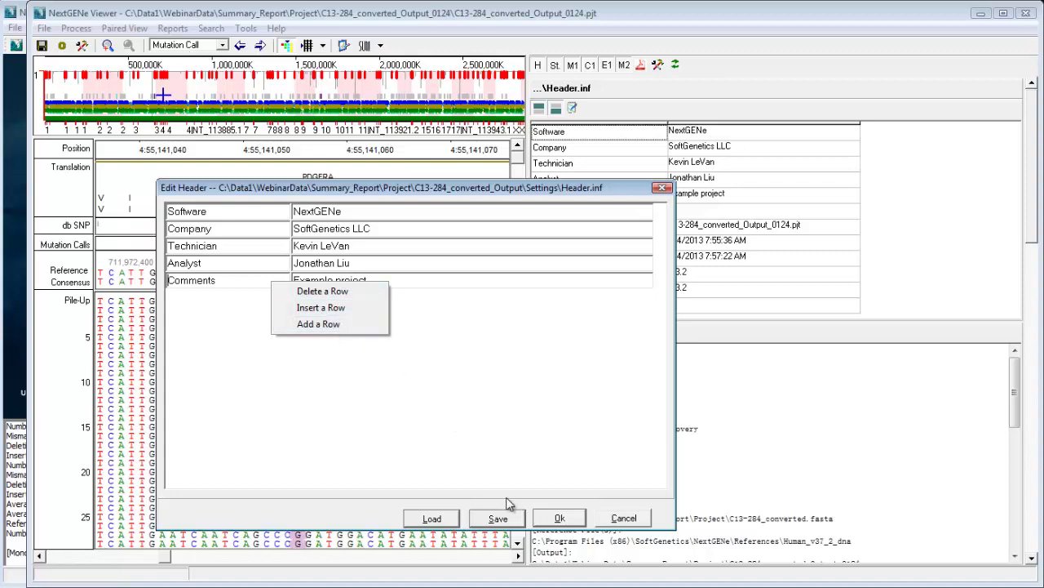
pyautogui.click(613, 522)
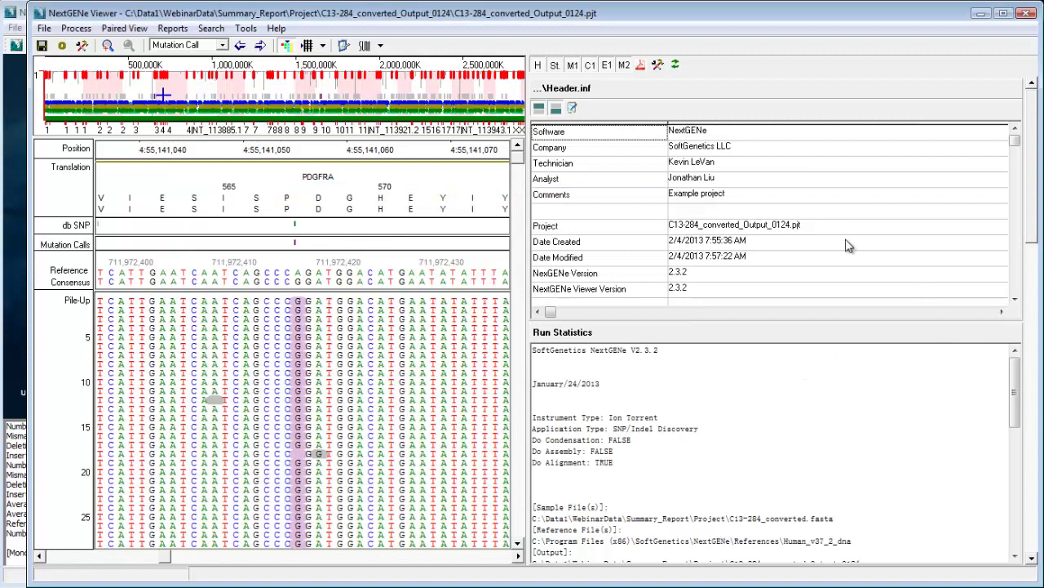
pyautogui.moveTo(1033, 219); pyautogui.dragTo(1033, 341)
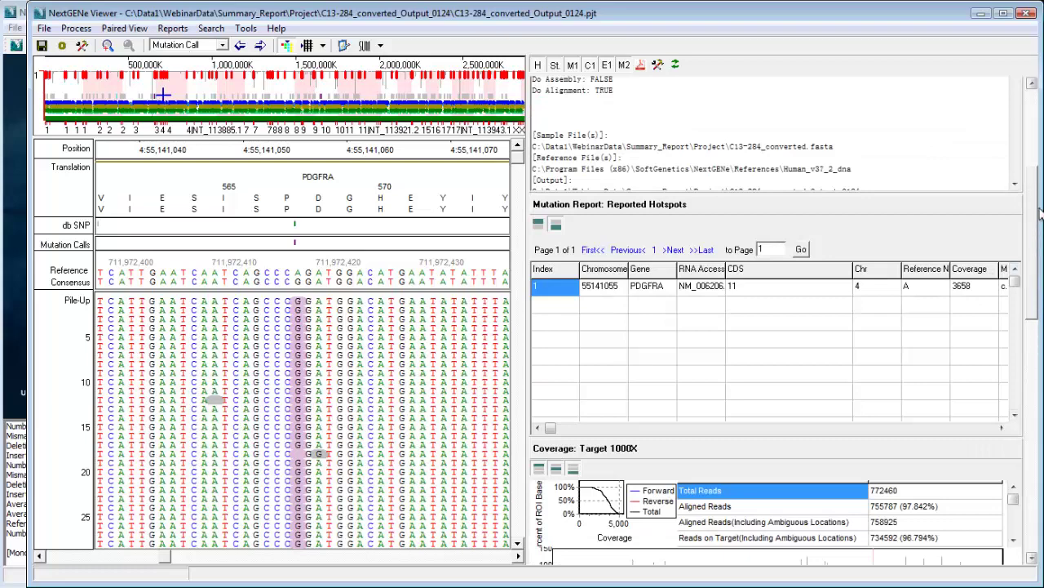
pyautogui.scroll(5, 1020, 204)
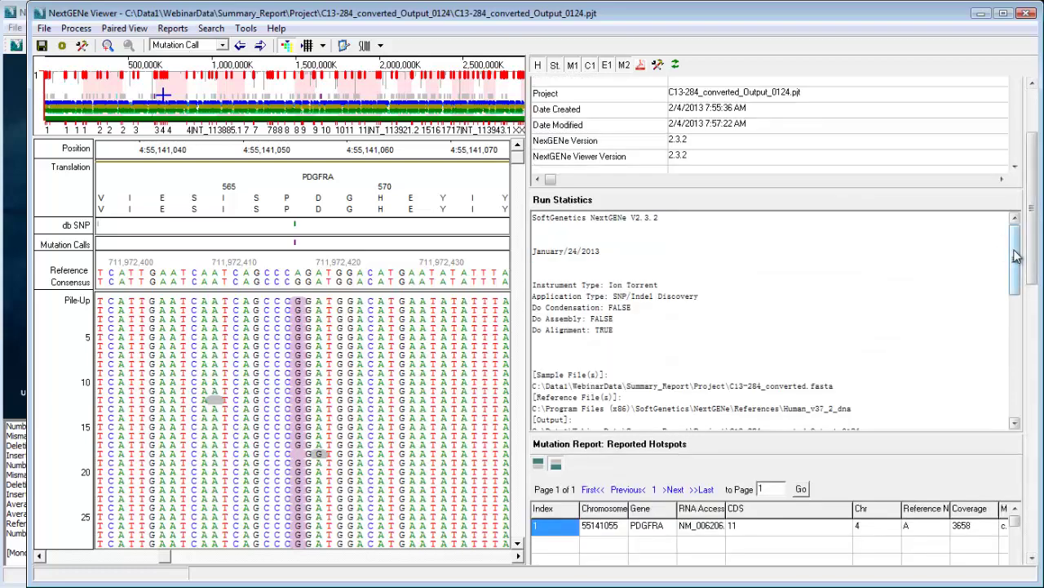
pyautogui.moveTo(1016, 255); pyautogui.dragTo(1016, 282)
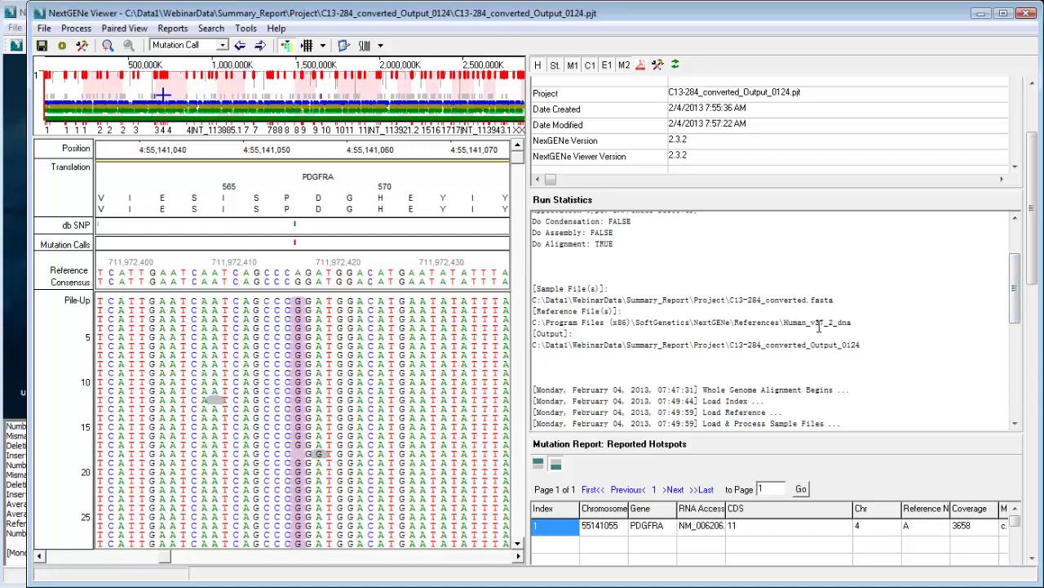
pyautogui.moveTo(1016, 292); pyautogui.dragTo(1016, 324)
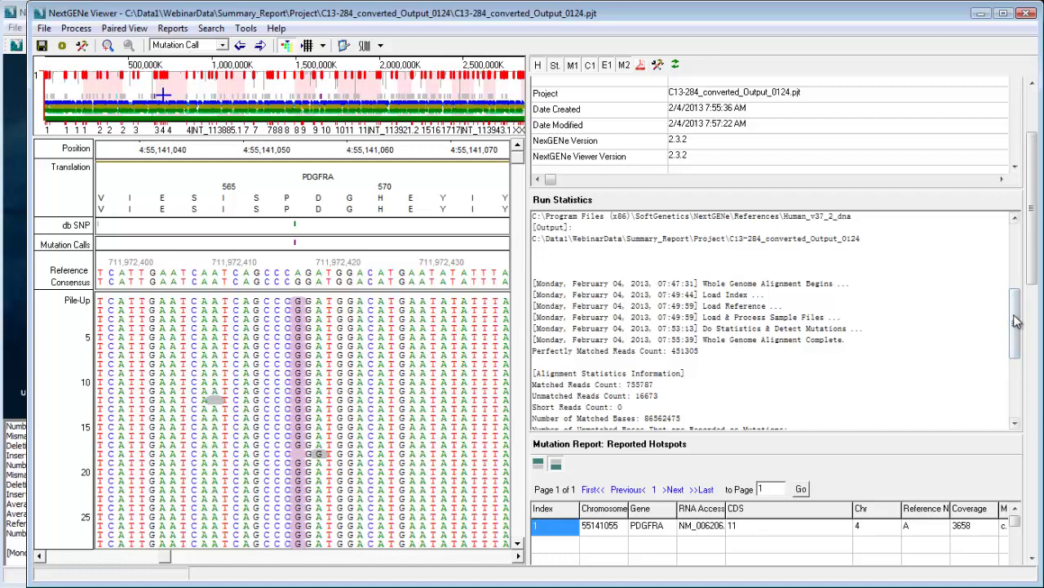
pyautogui.moveTo(1015, 322); pyautogui.dragTo(1018, 374)
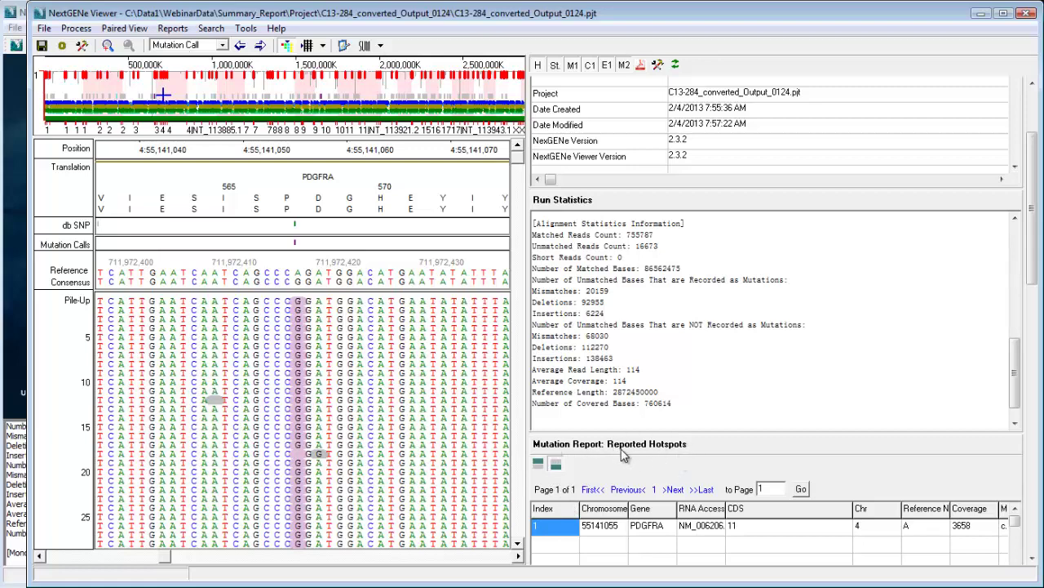
# Enlarge the Coverage section and scroll the hotspot table right, narrowing CDS to show Amino Acid
pyautogui.moveTo(1032, 298); pyautogui.dragTo(1027, 327)
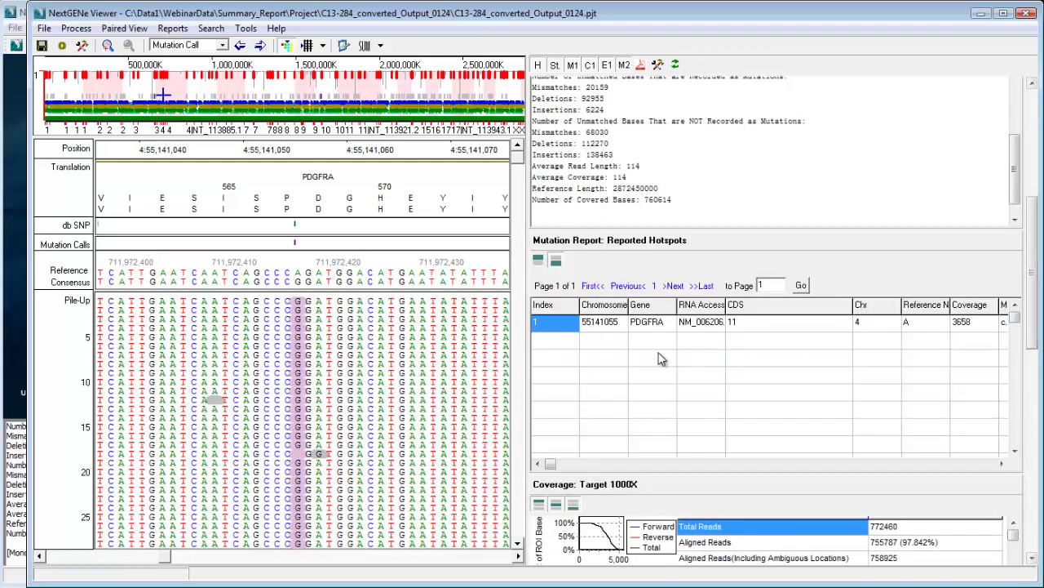
pyautogui.moveTo(656, 472); pyautogui.dragTo(644, 346)
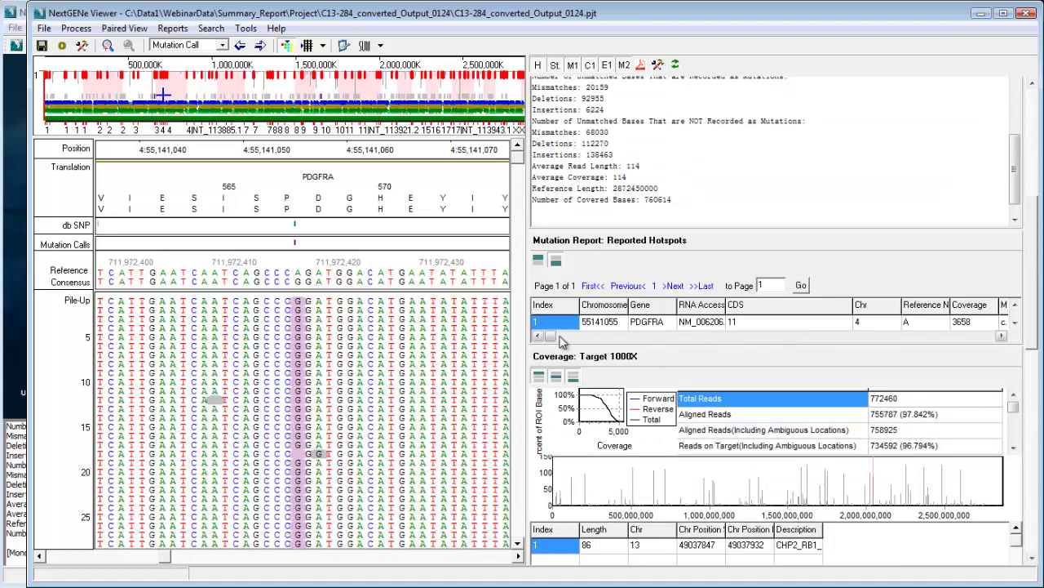
pyautogui.moveTo(560, 337); pyautogui.dragTo(940, 343)
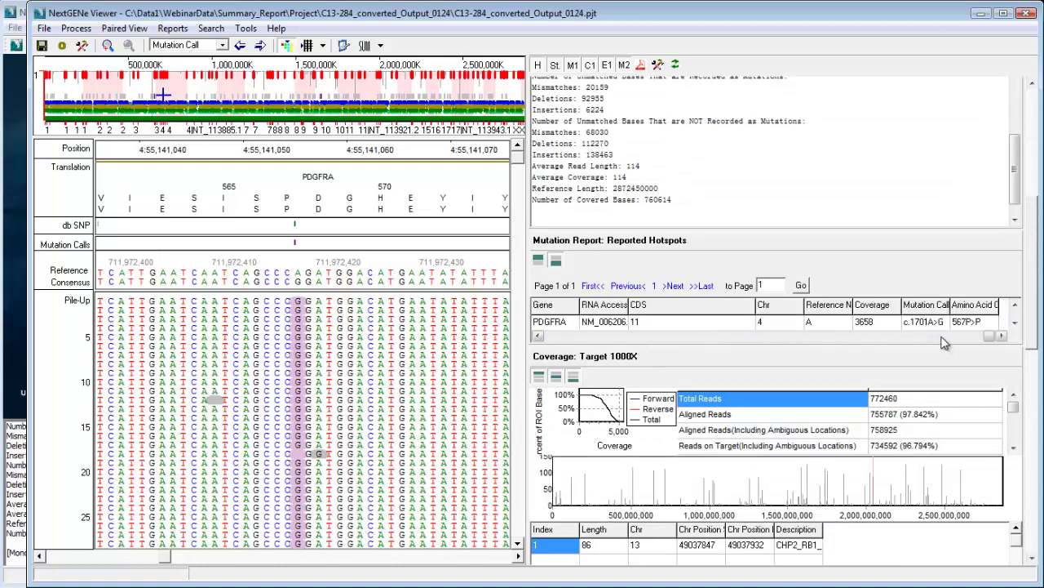
pyautogui.moveTo(757, 309); pyautogui.dragTo(665, 312)
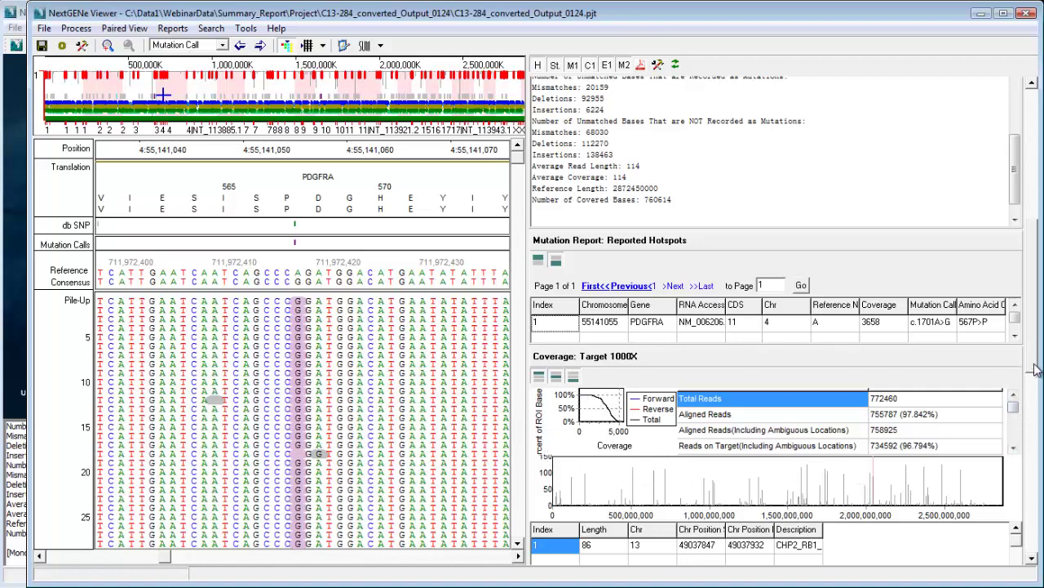
# Widen the coverage Description column to show CHP2_RB1_9, then page down to the Expression Report
pyautogui.scroll(-3, 1033, 359)
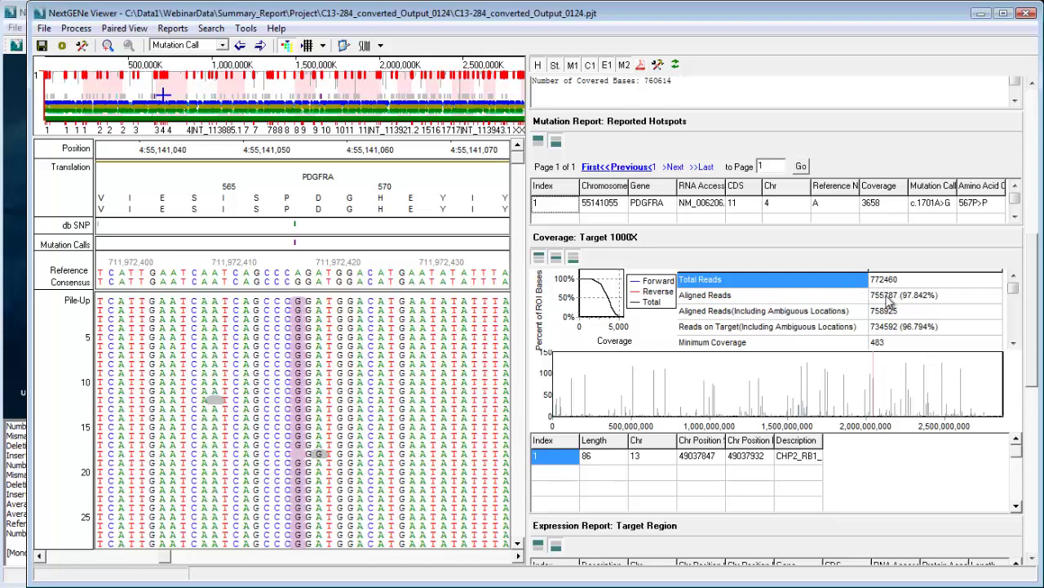
pyautogui.moveTo(1013, 289); pyautogui.dragTo(1018, 320)
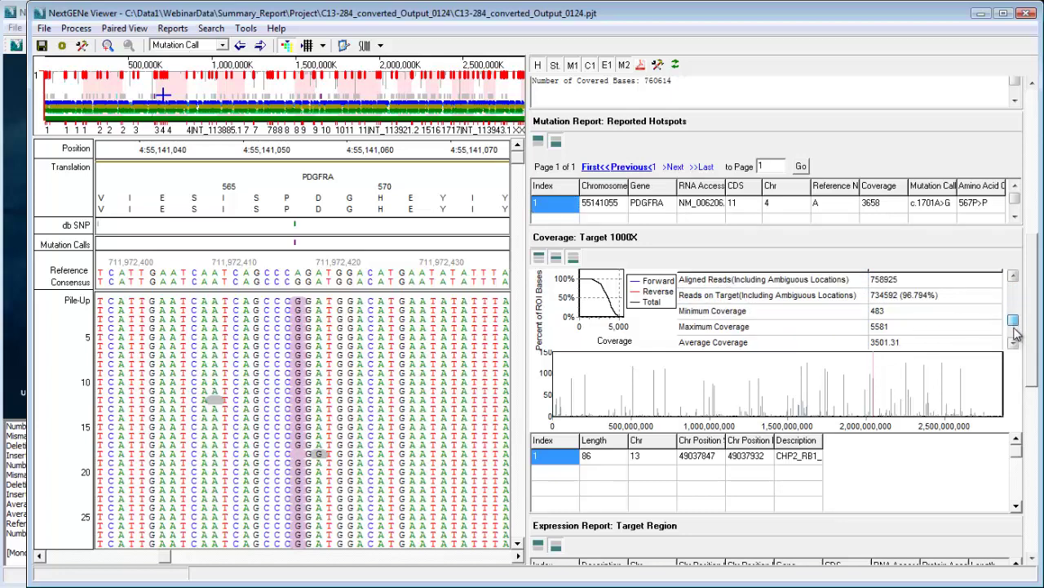
pyautogui.scroll(-1, 1017, 333)
pyautogui.scroll(-1, 1013, 335)
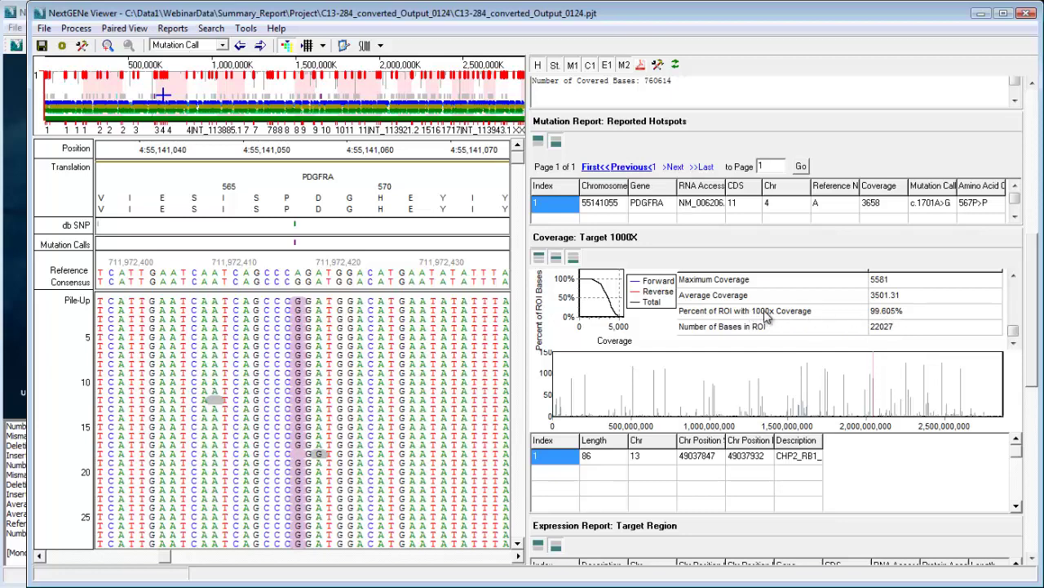
pyautogui.moveTo(823, 440); pyautogui.dragTo(908, 440)
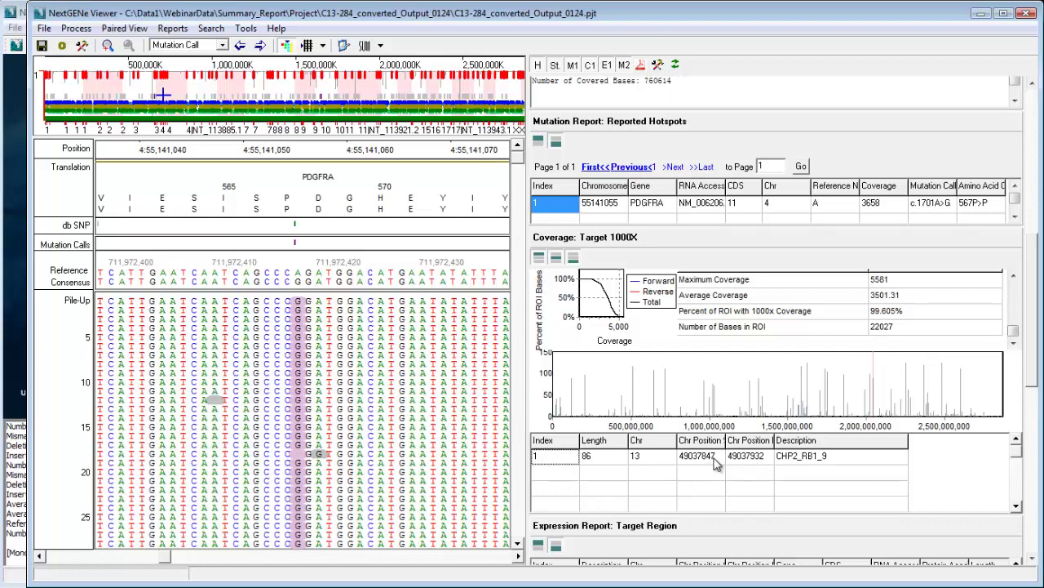
pyautogui.click(1037, 440)
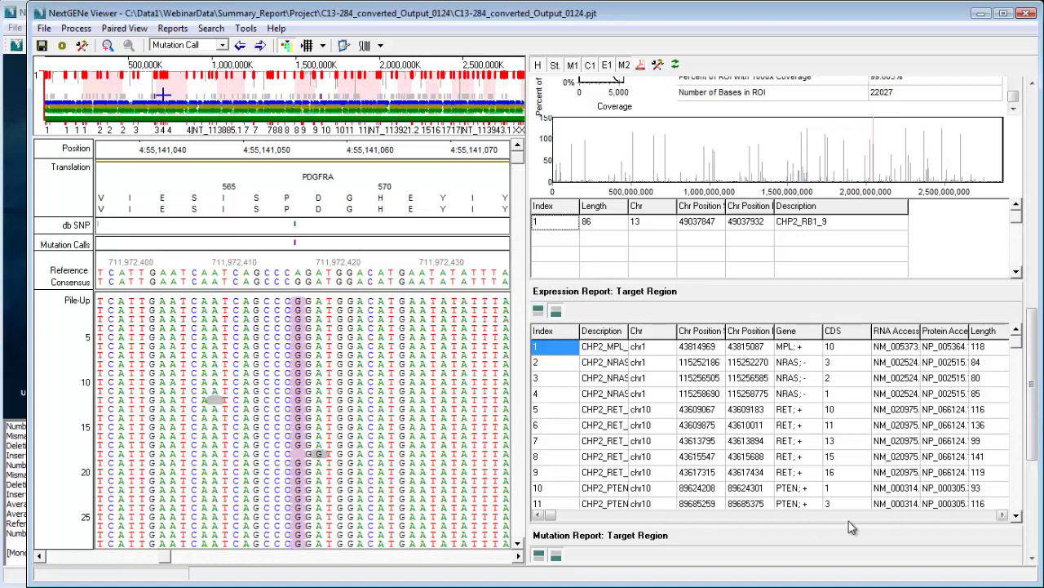
# Scroll to the Mutation Report: Target Region table and narrow CDS to reveal Score and A Ratio%
pyautogui.click(979, 516)
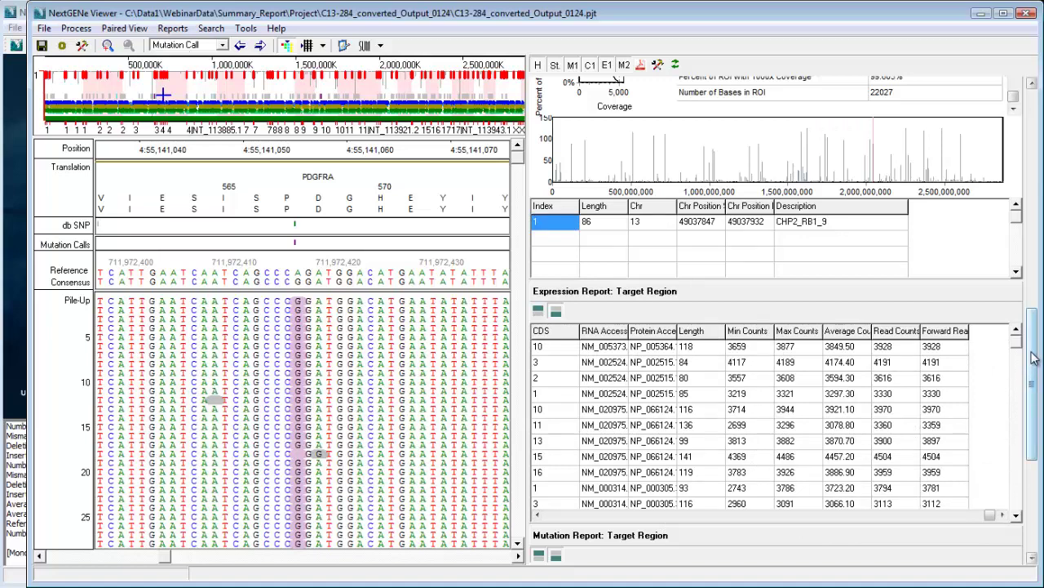
pyautogui.click(1032, 497)
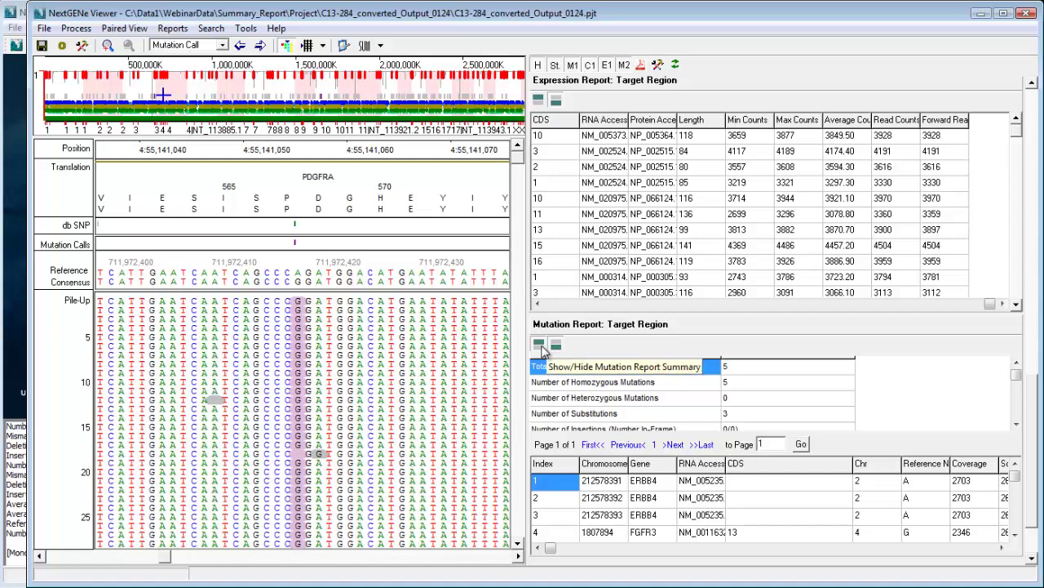
pyautogui.scroll(-3, 1035, 430)
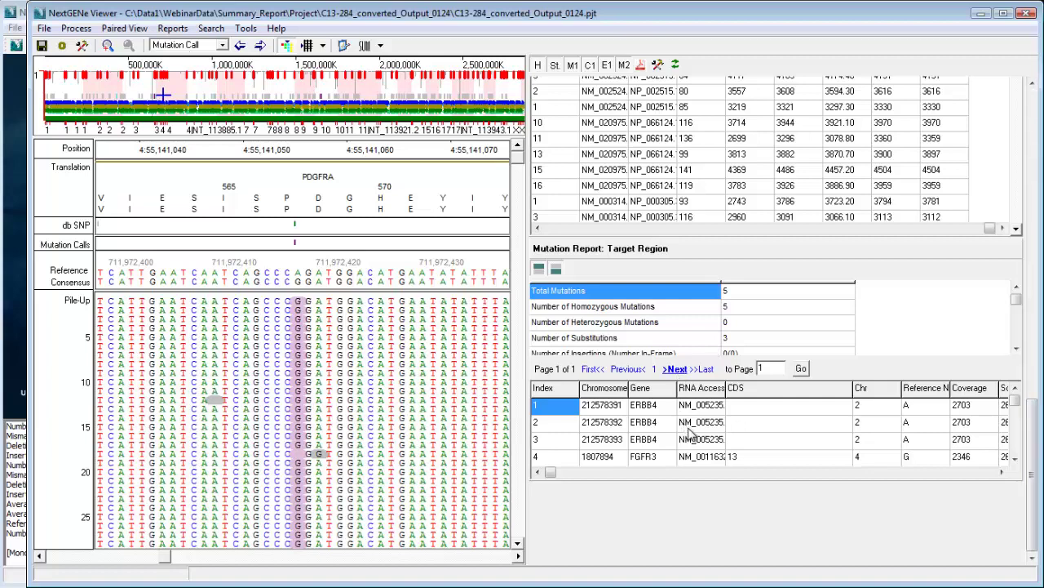
pyautogui.moveTo(853, 392); pyautogui.dragTo(761, 395)
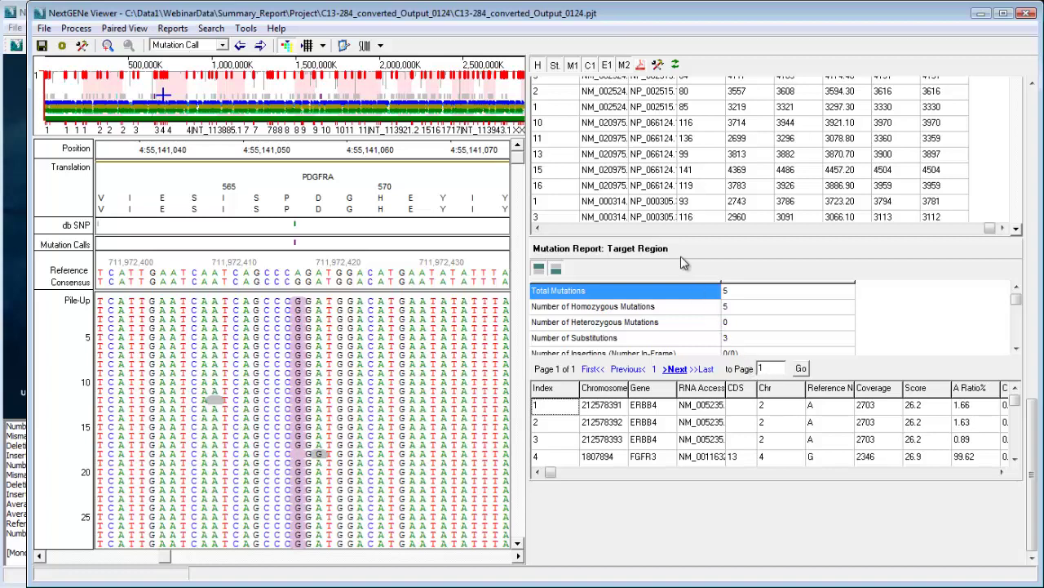
# Review the Summary Report Settings report types and settings-file picker, keeping Mutation unchanged
pyautogui.click(659, 65)
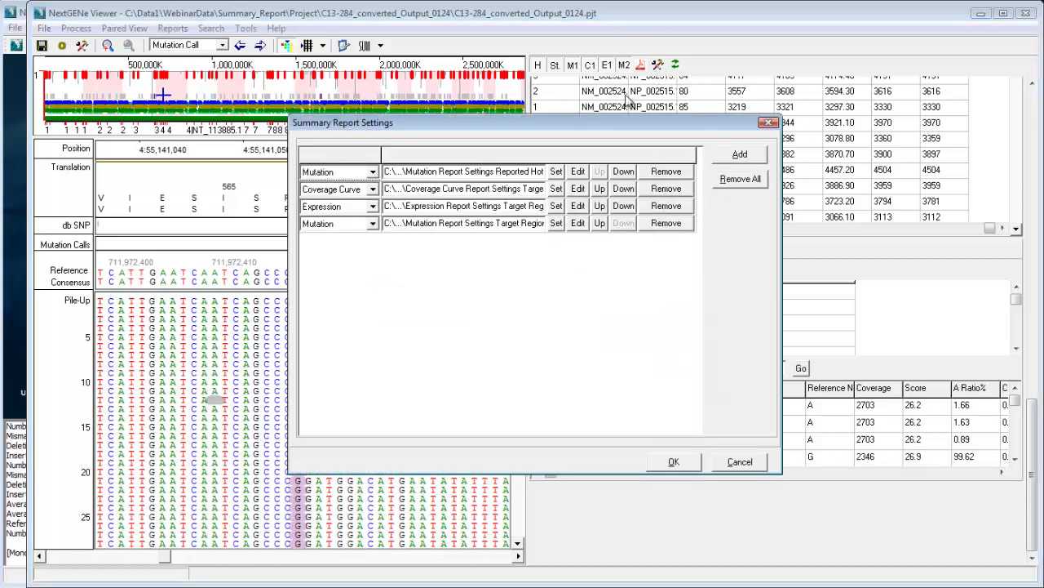
pyautogui.click(372, 173)
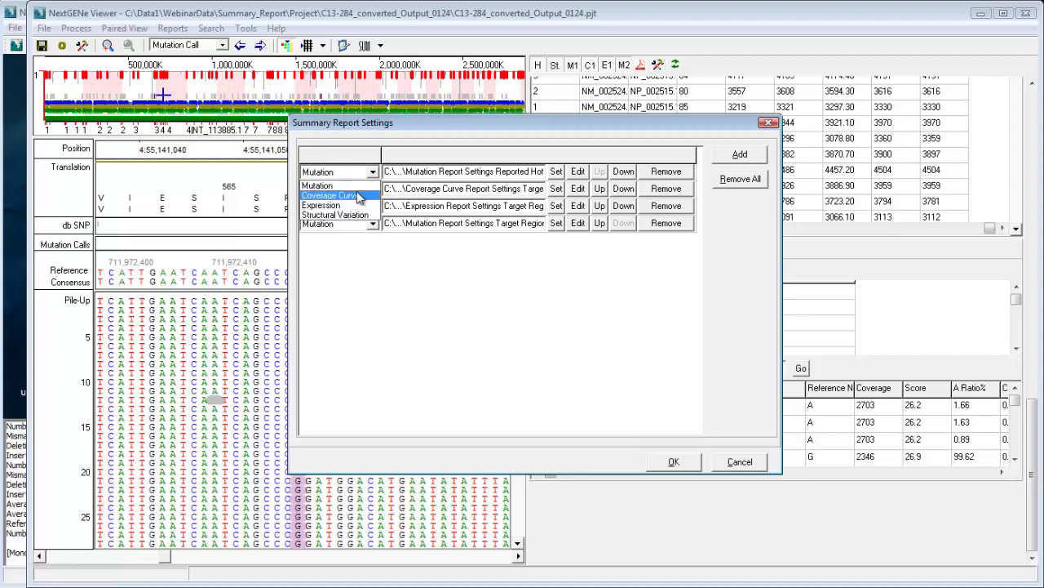
pyautogui.click(375, 172)
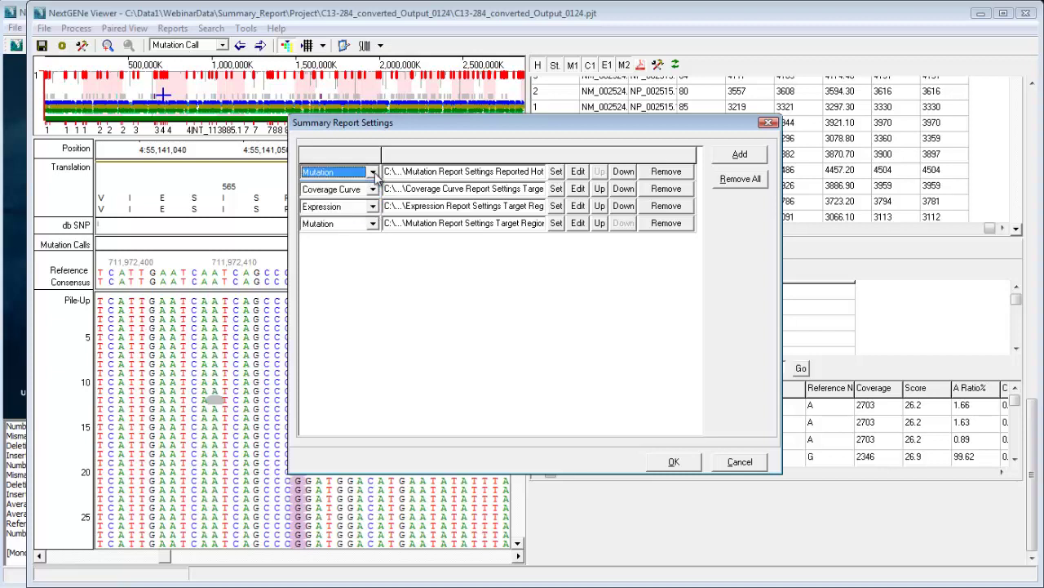
pyautogui.click(556, 172)
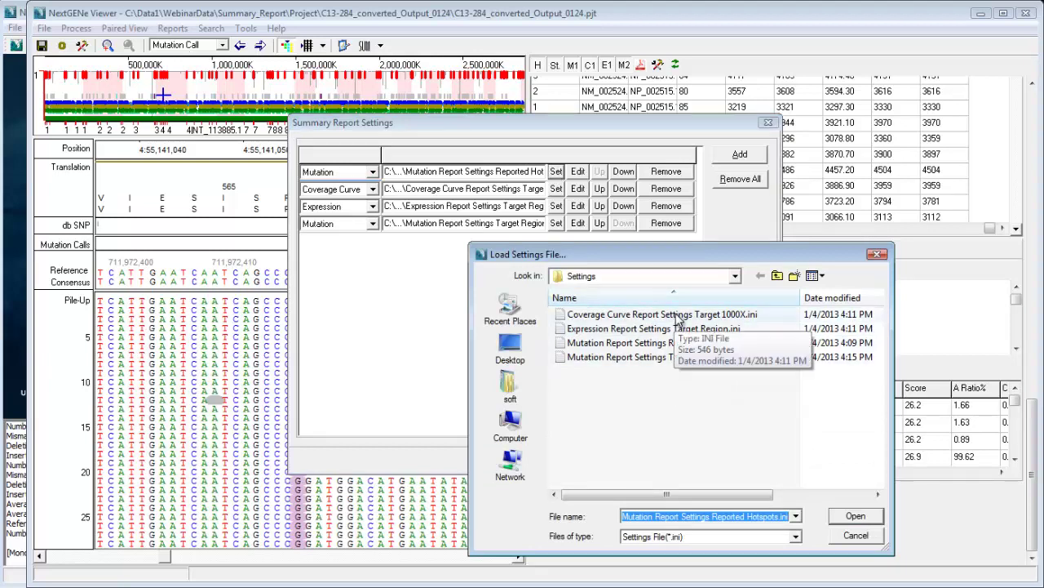
pyautogui.click(853, 538)
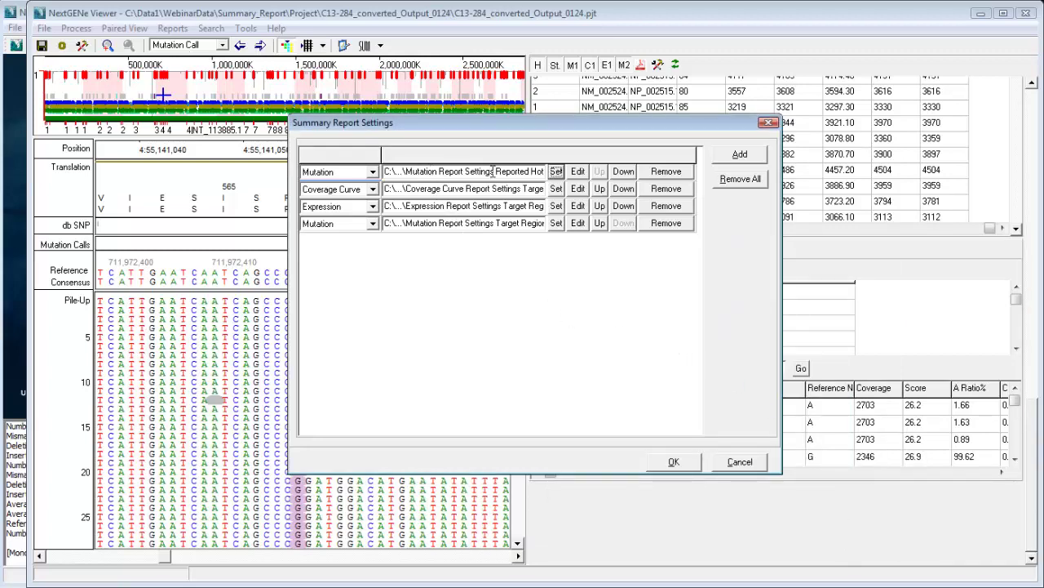
pyautogui.click(578, 172)
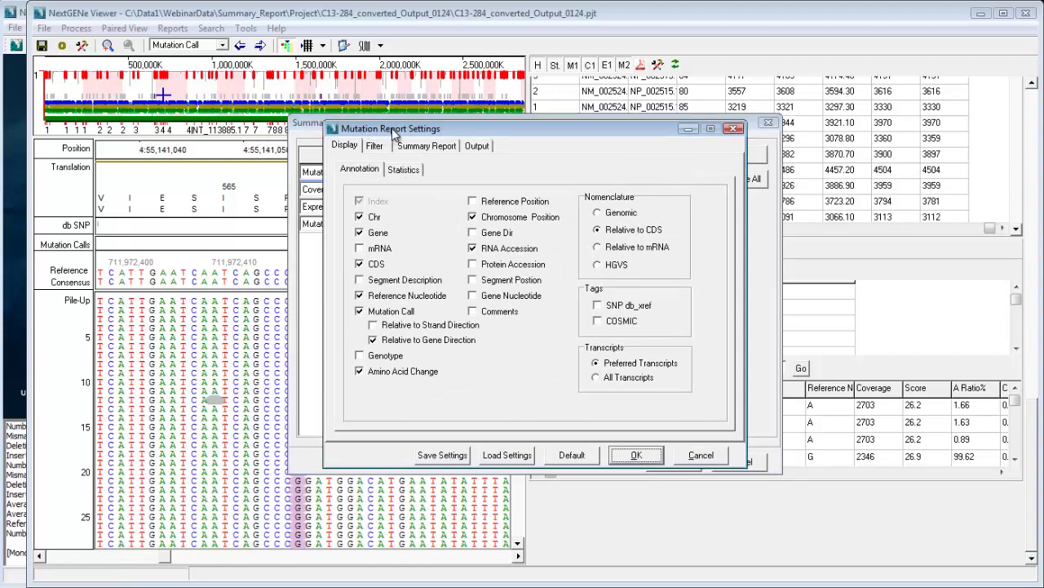
pyautogui.click(399, 172)
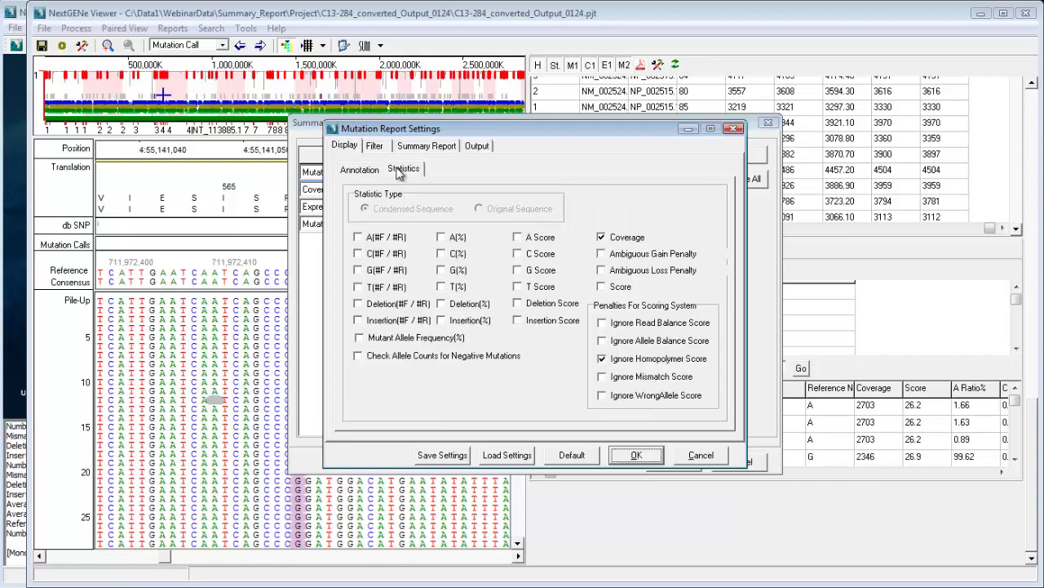
pyautogui.click(375, 146)
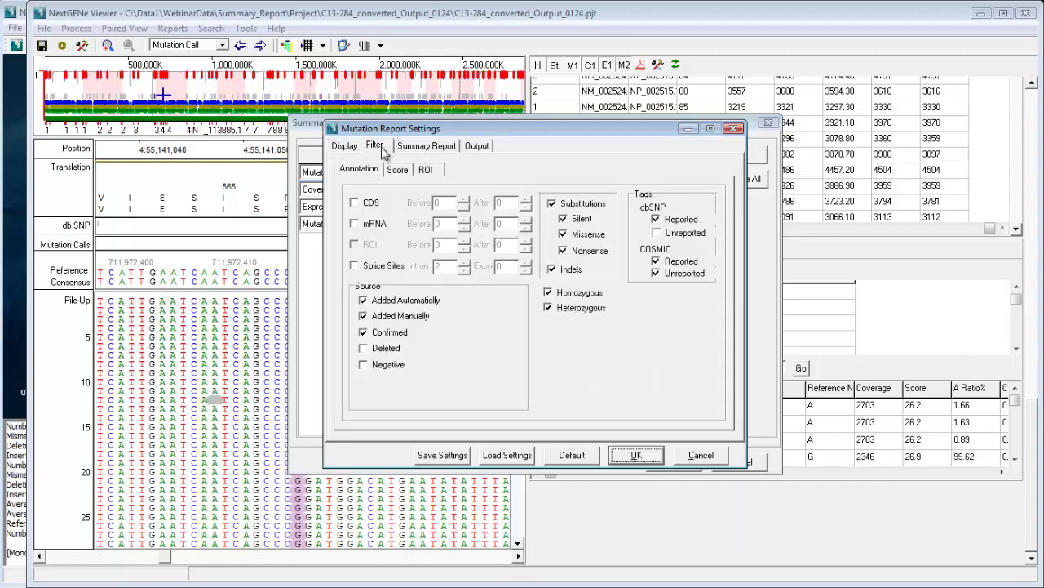
pyautogui.click(432, 150)
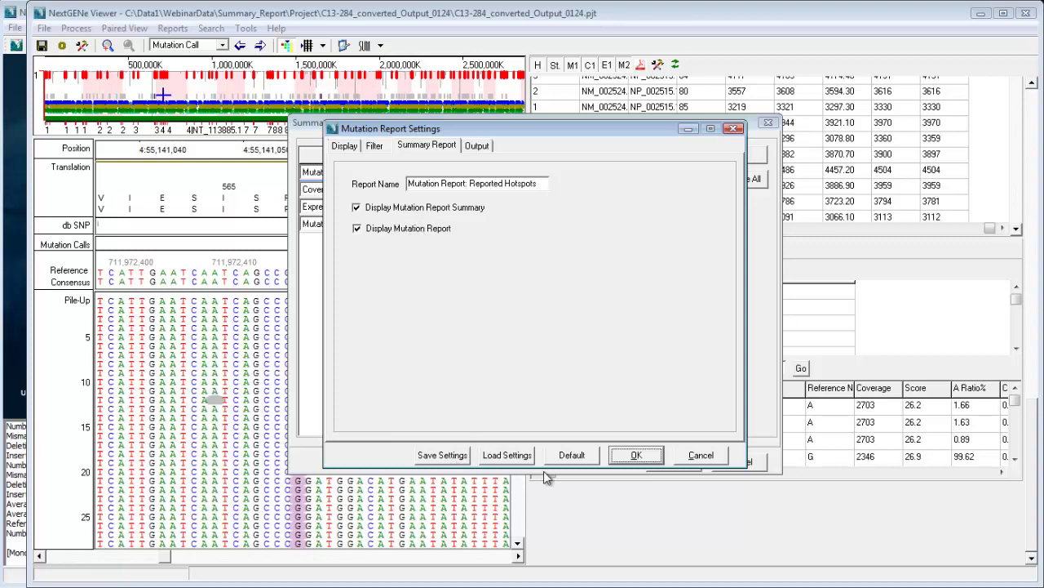
pyautogui.click(696, 457)
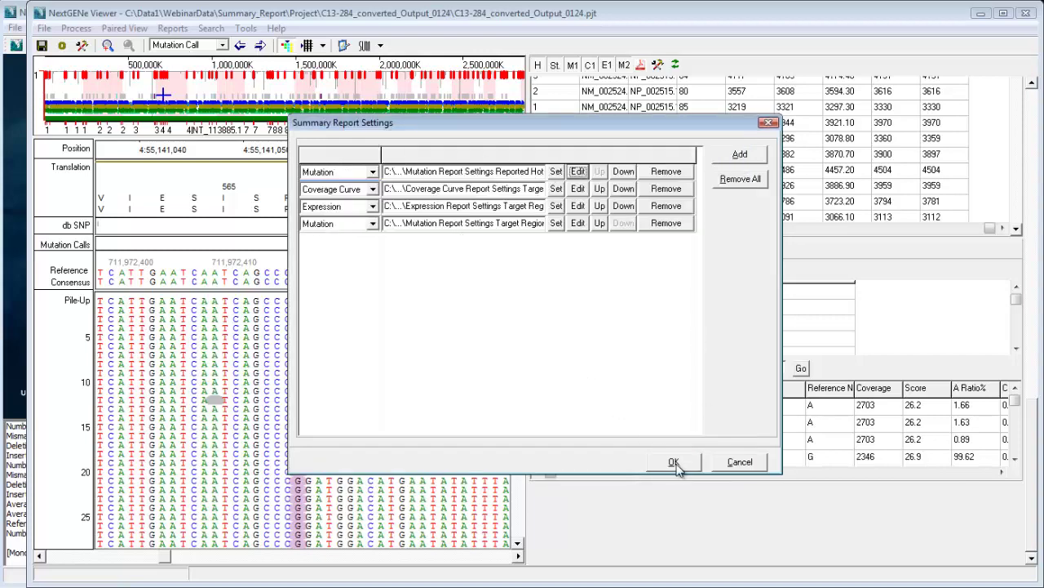
# Confirm the settings, jump the pile-up to ERBB4 then FGFR3 from the report table
pyautogui.click(732, 471)
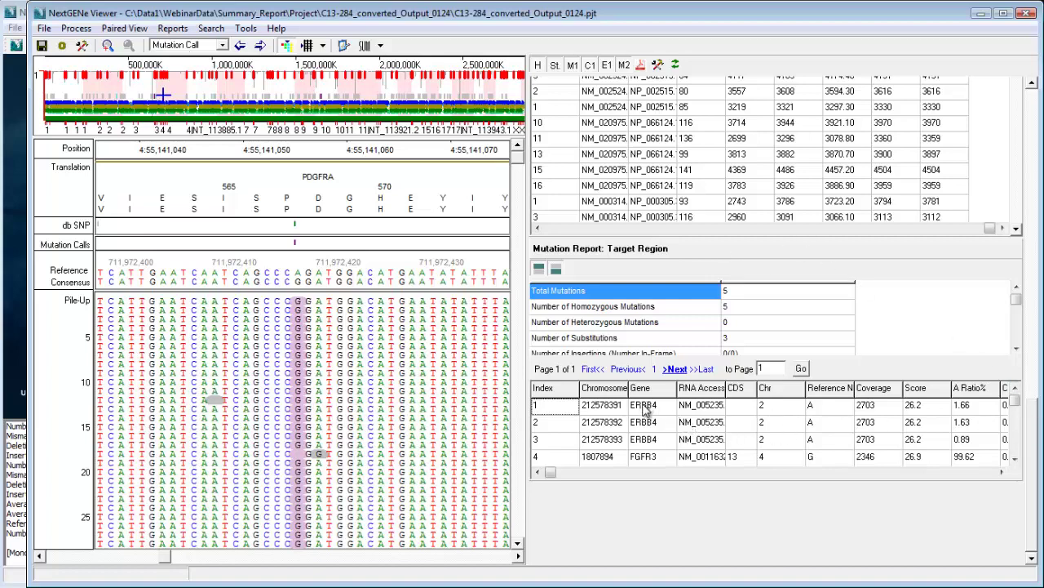
pyautogui.doubleClick(703, 427)
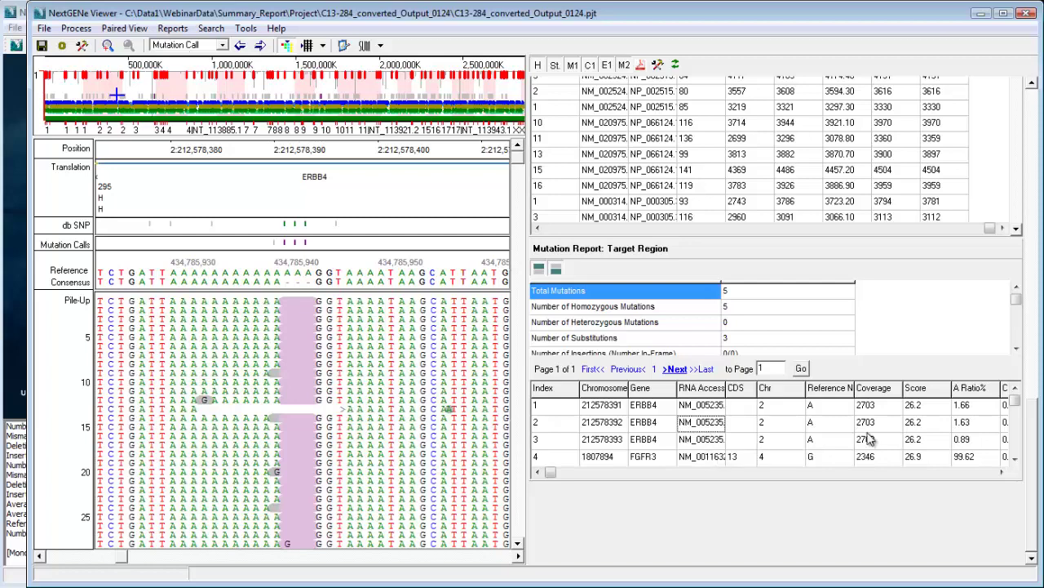
pyautogui.moveTo(864, 456); pyautogui.dragTo(864, 463)
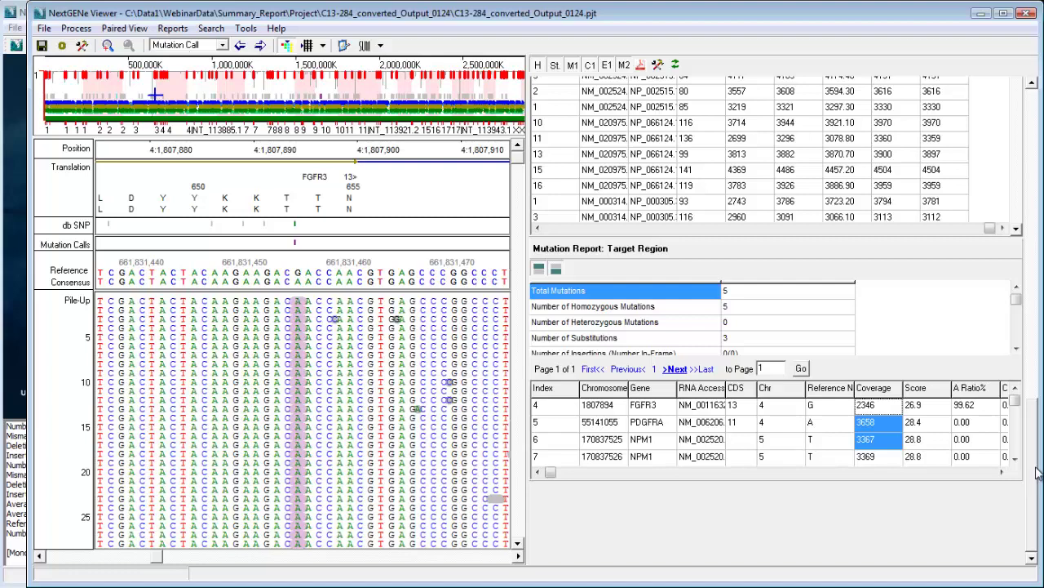
pyautogui.moveTo(1036, 476); pyautogui.dragTo(1035, 155)
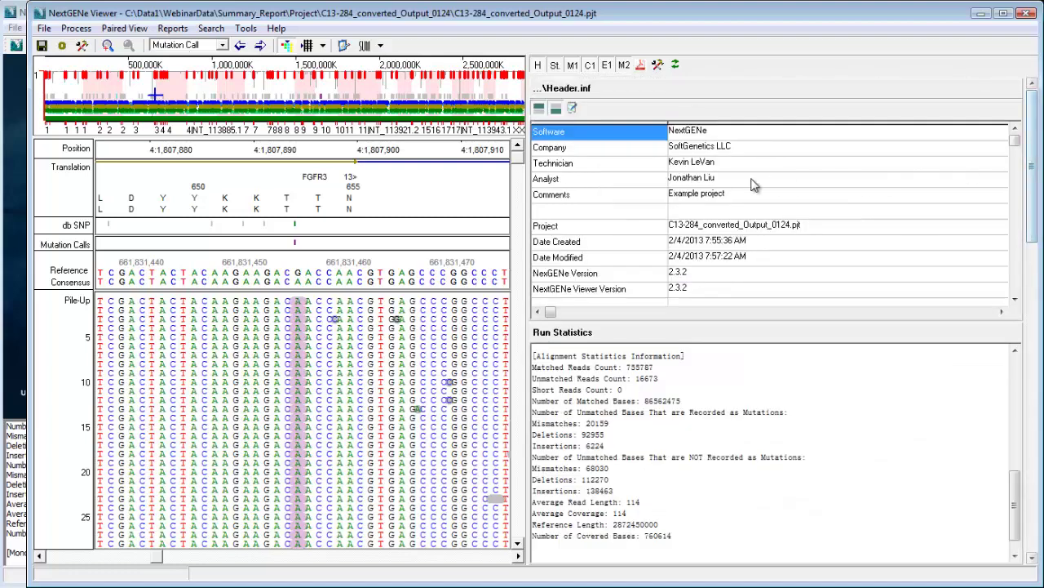
# Hide and re-show the custom and default header rows, then cancel a Save as PDF
pyautogui.click(539, 109)
pyautogui.click(548, 110)
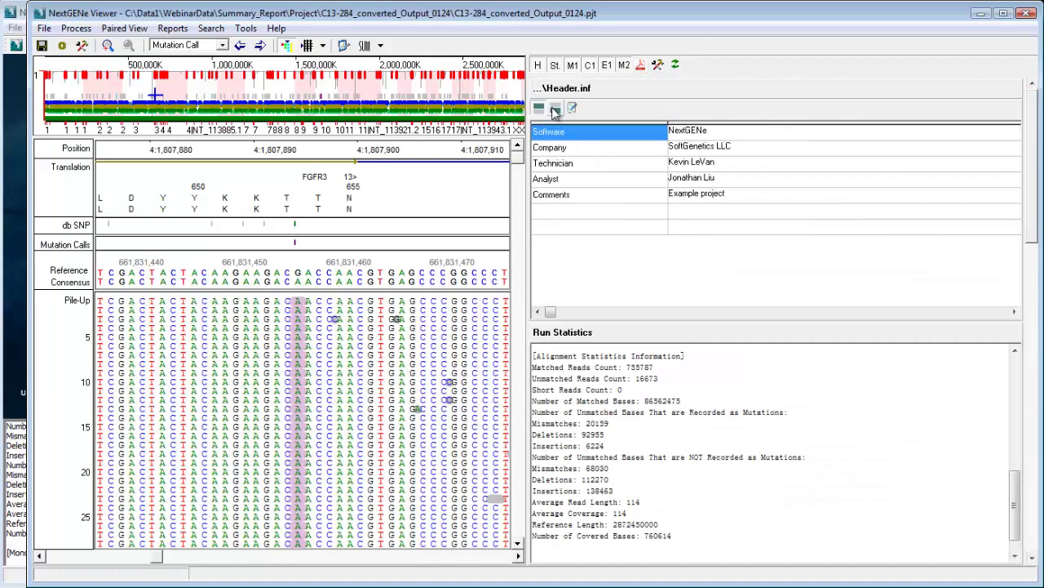
pyautogui.click(554, 110)
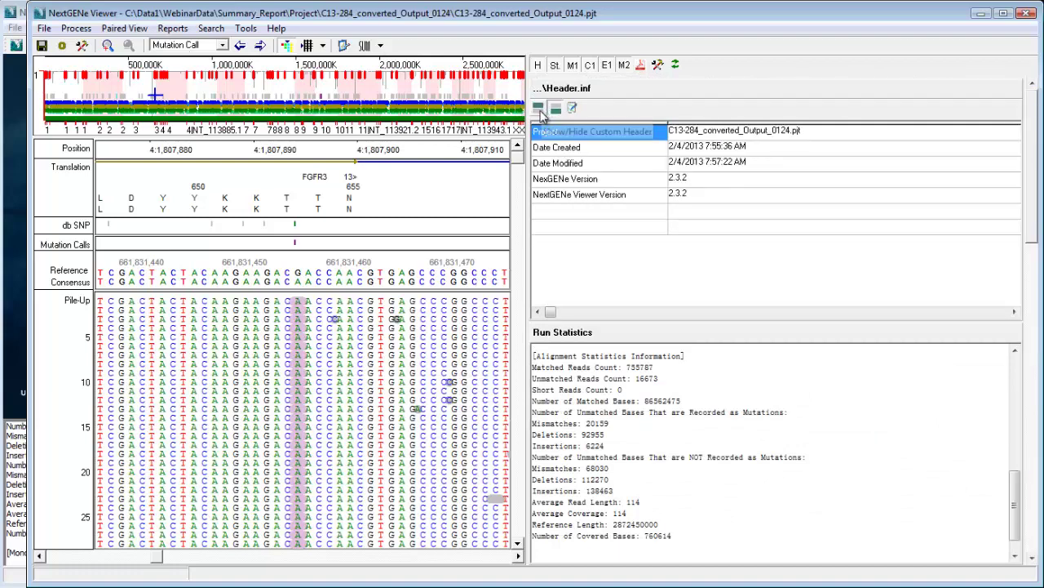
pyautogui.click(554, 112)
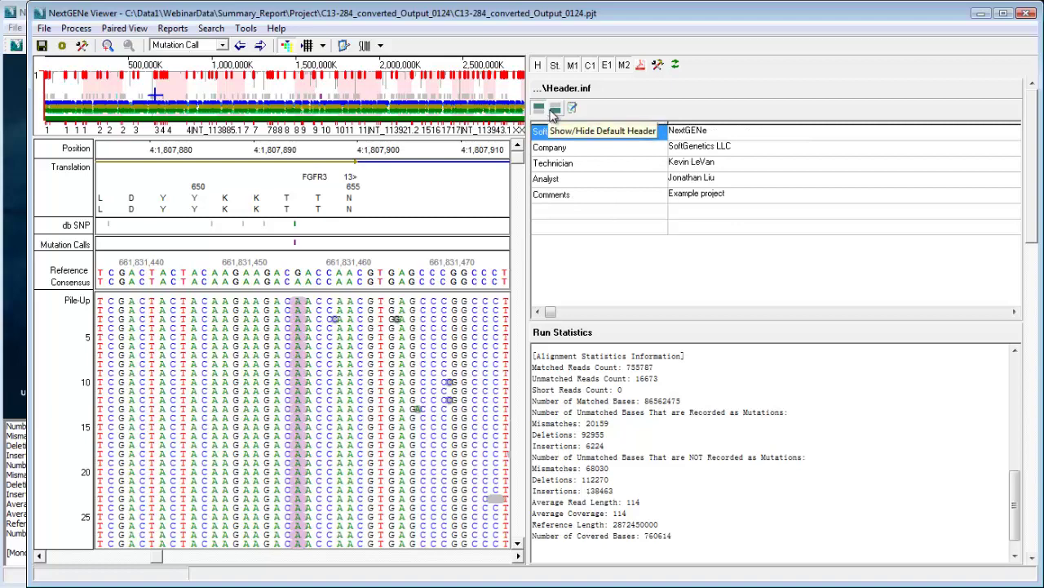
pyautogui.click(554, 113)
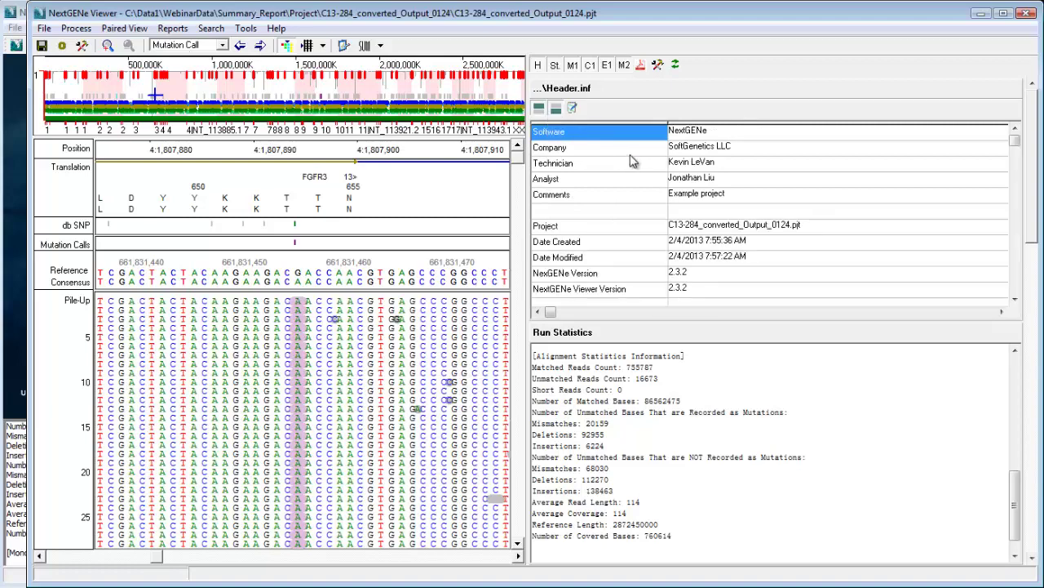
pyautogui.click(642, 70)
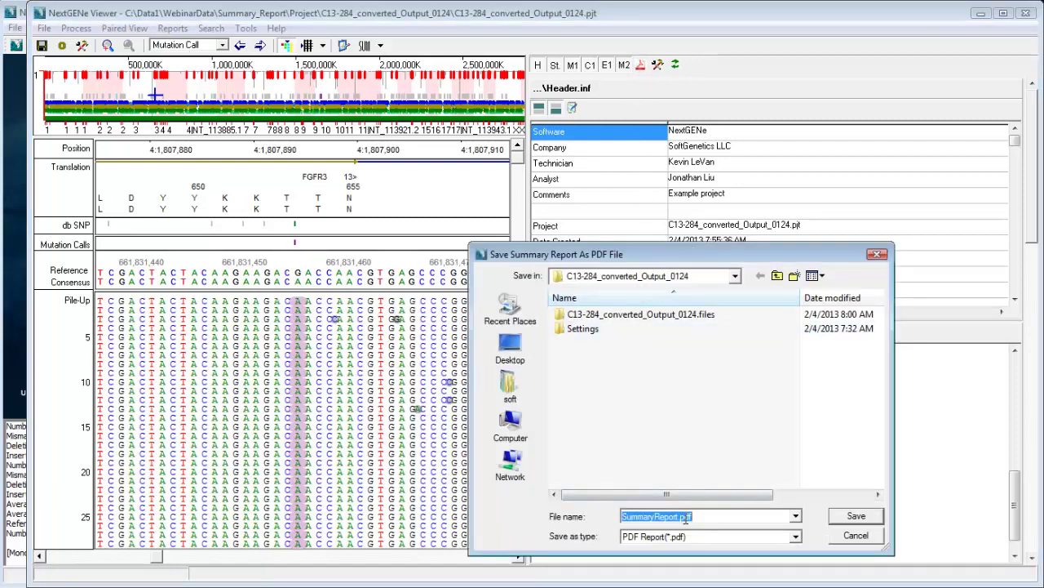
pyautogui.click(856, 536)
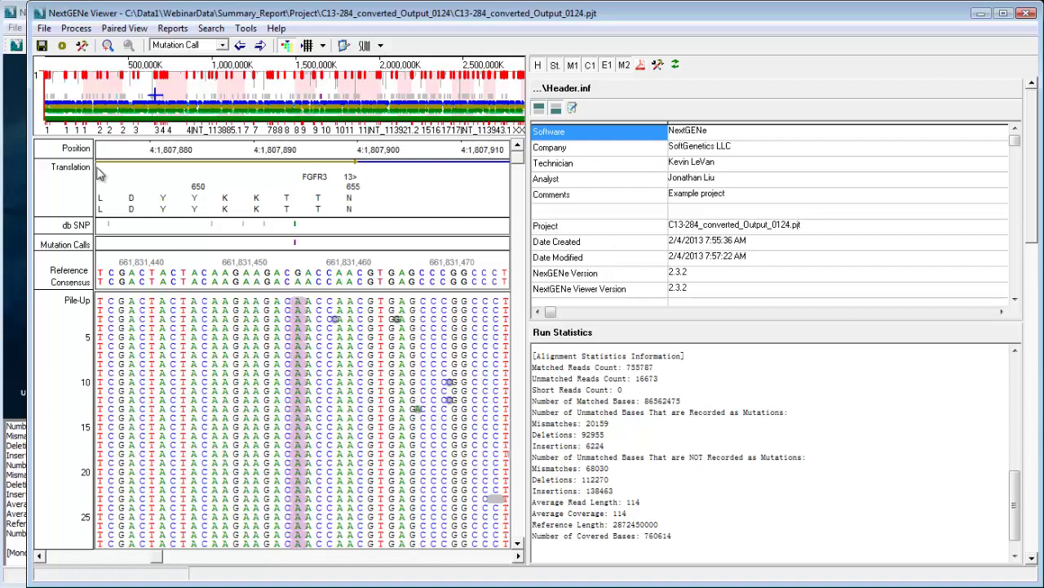
pyautogui.click(11, 154)
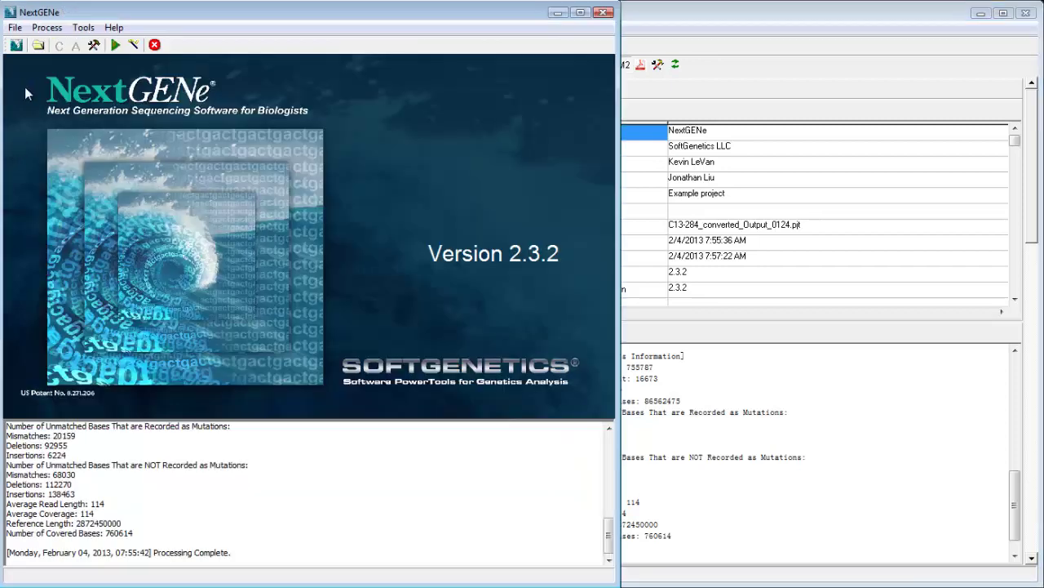
pyautogui.click(16, 46)
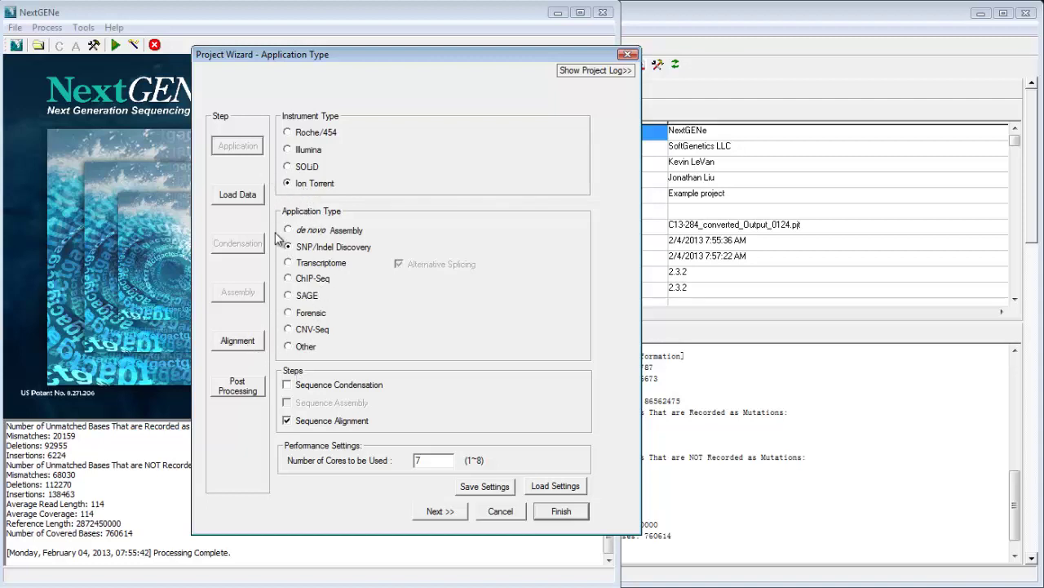
pyautogui.click(237, 386)
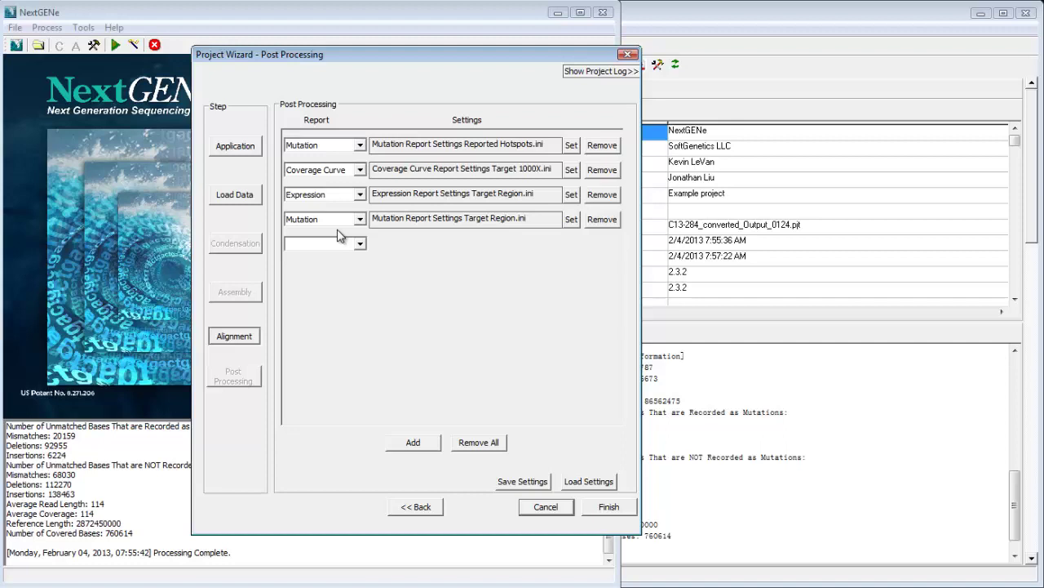
pyautogui.click(538, 507)
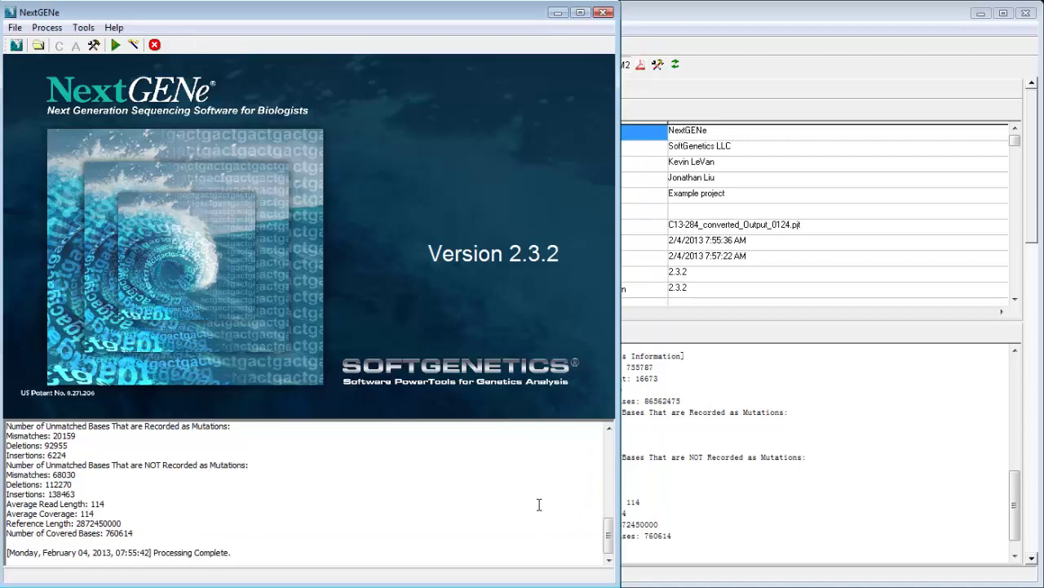
# Bring the NextGENe Viewer window back in front of the main NextGENe window
pyautogui.click(737, 24)
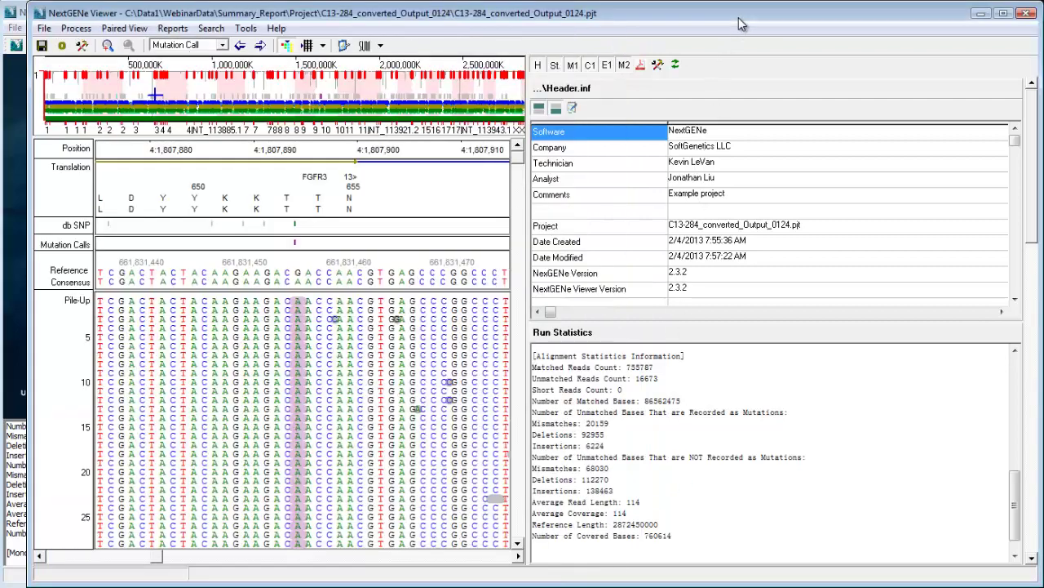